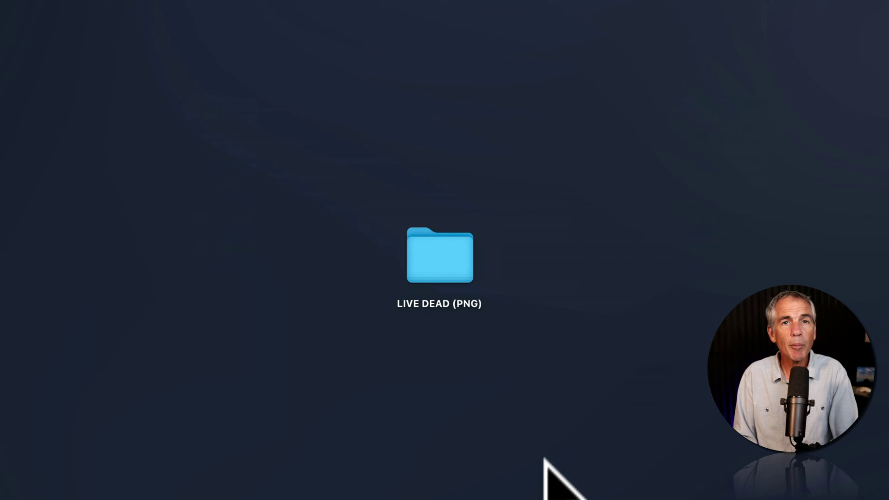
- Look through the LIVE DEAD (PNG) folder's numbered files on the desktop, then close it
double_click(446, 264)
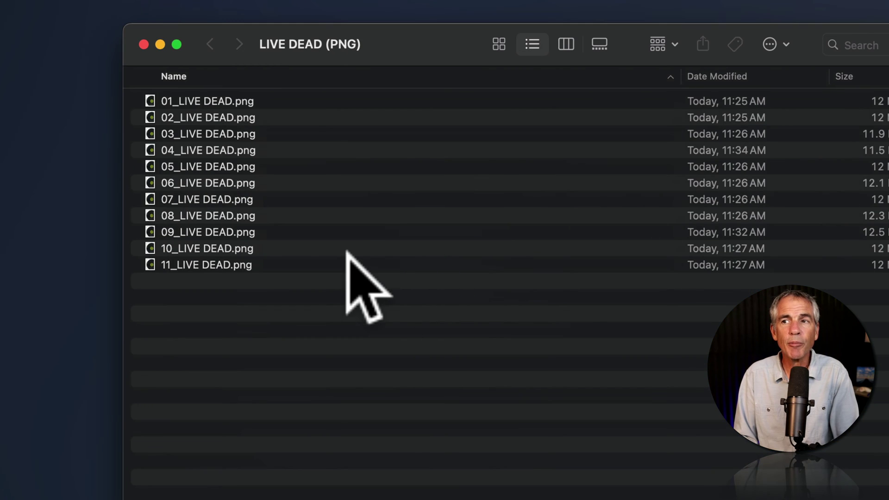
click(193, 98)
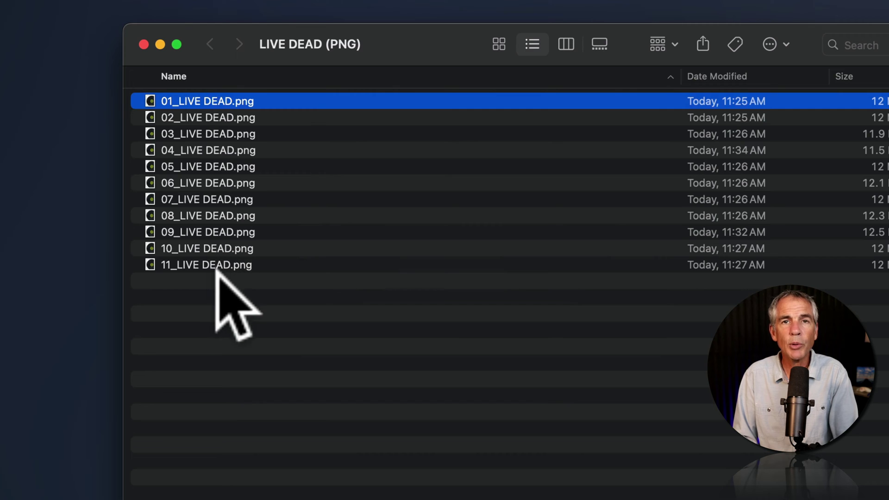
click(144, 44)
click(361, 306)
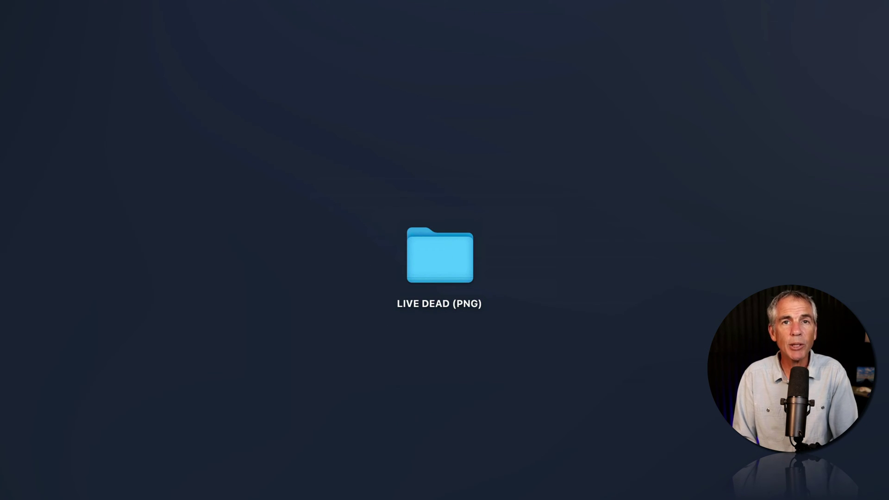
- Launch Photoshop and start File > Scripts > Load Files into Stack, using Files, and browse for sources
click(299, 484)
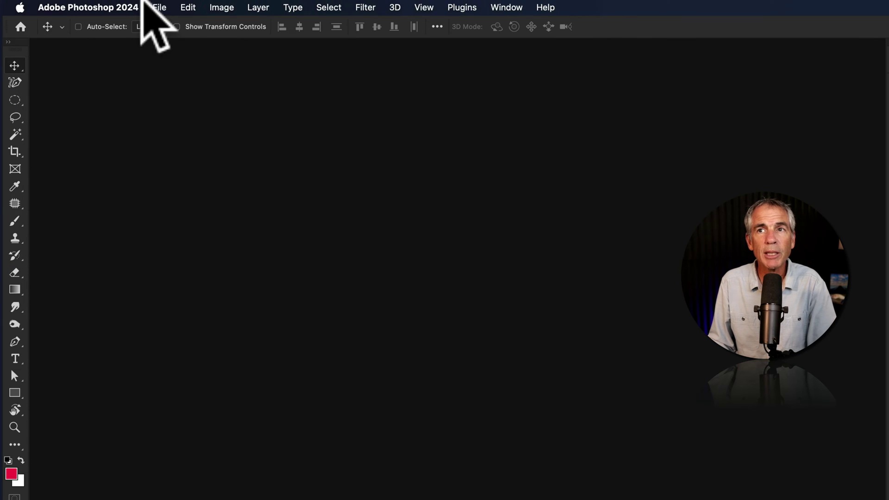
click(104, 5)
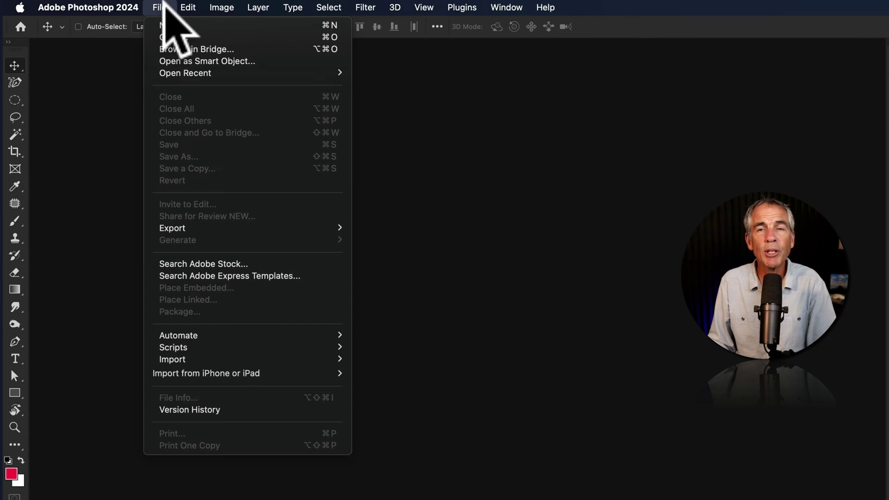
mouse_move(220, 348)
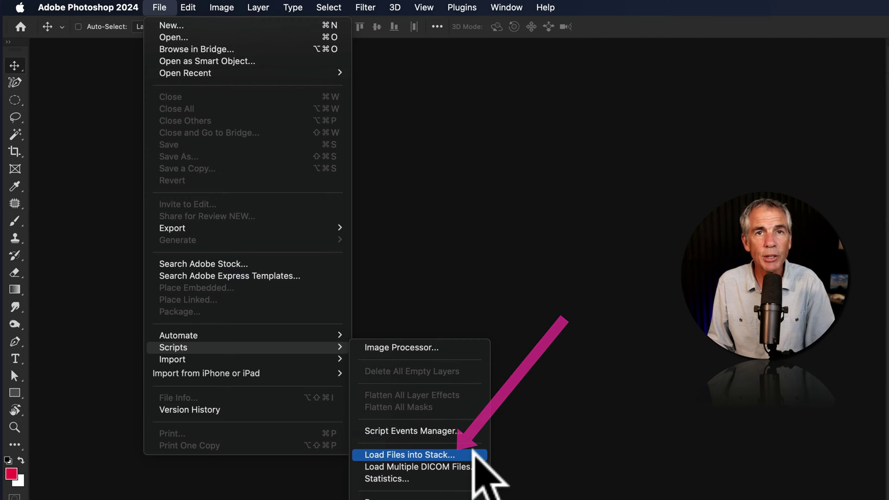
click(475, 455)
click(210, 203)
click(210, 203)
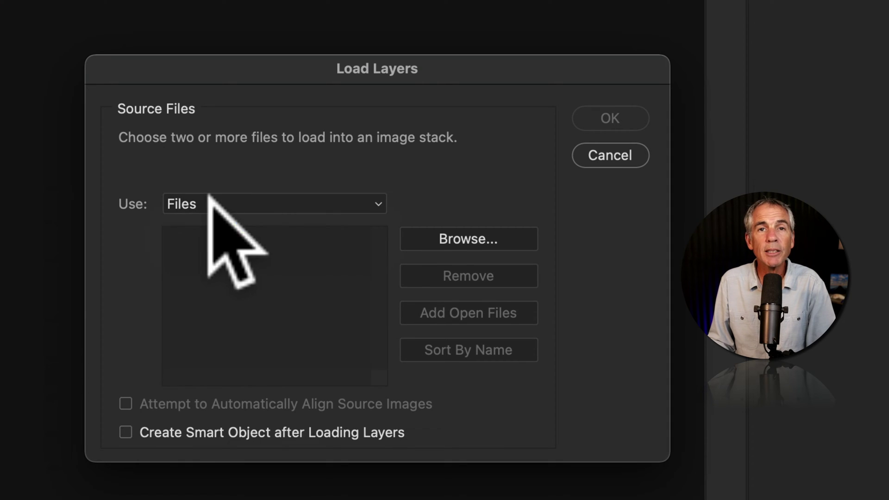
click(469, 238)
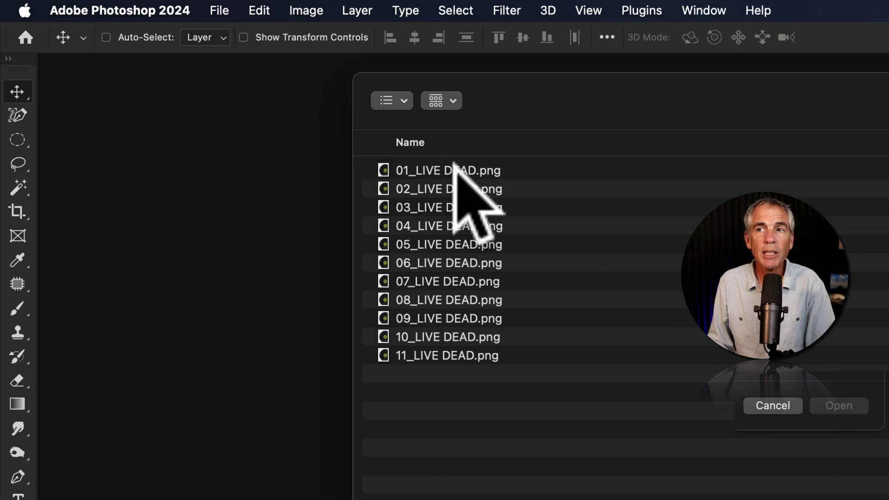
- Select all eleven PNGs, 01_LIVE DEAD.png through 11_LIVE DEAD.png, and add them as source files
click(453, 164)
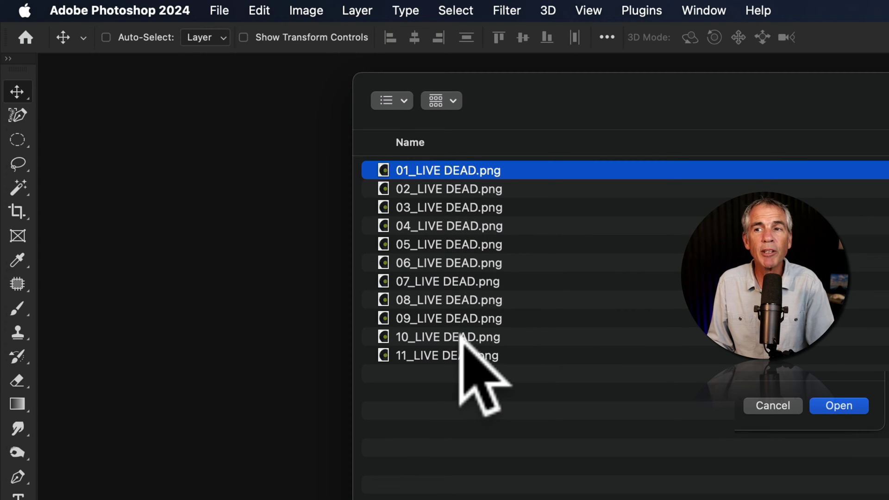
shift+click(462, 356)
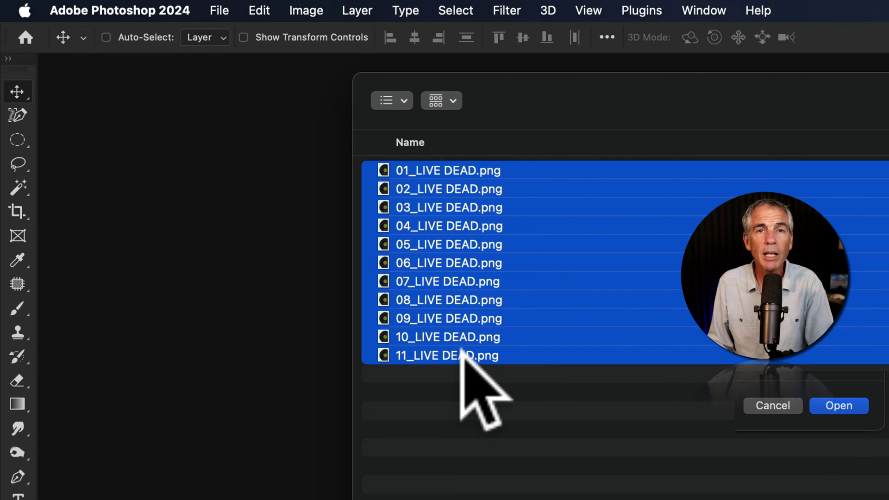
drag(462, 397, 427, 170)
click(432, 382)
click(438, 355)
super+click(447, 245)
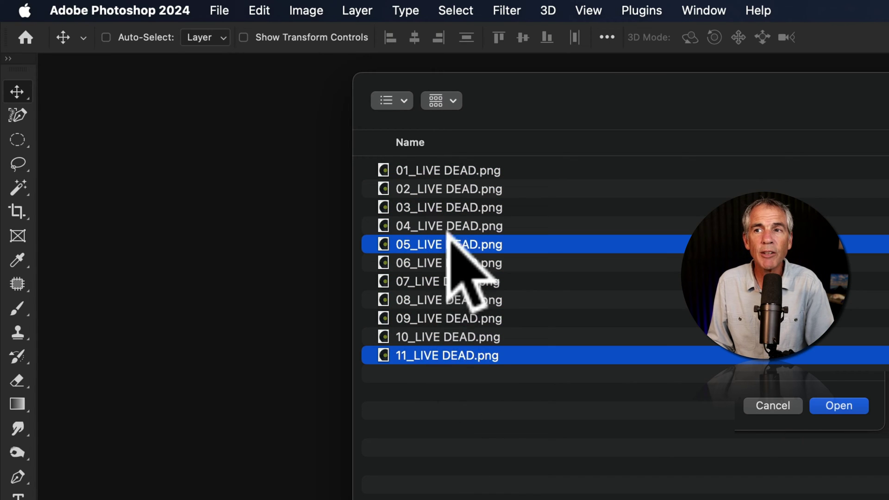
super+click(451, 300)
super+click(456, 337)
super+click(459, 207)
super+click(454, 170)
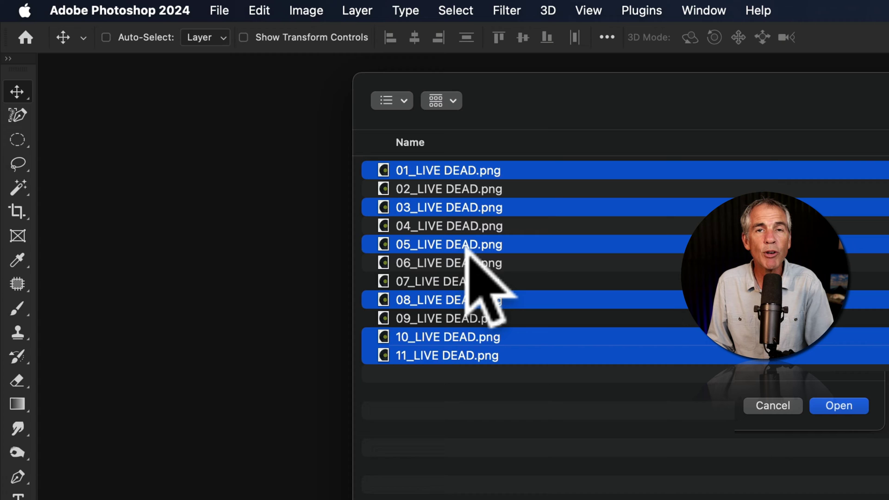
super+click(469, 263)
super+click(474, 318)
super+click(475, 337)
super+click(461, 281)
super+click(452, 207)
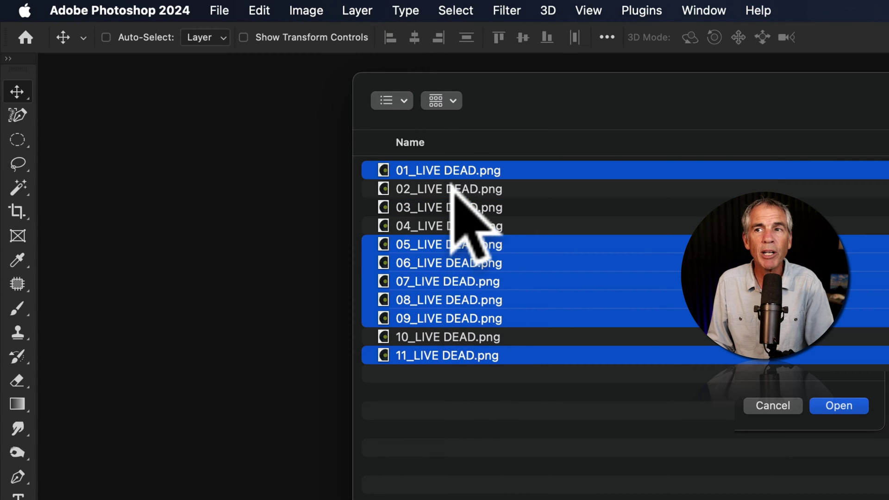
super+click(451, 188)
click(454, 389)
drag(463, 407, 456, 143)
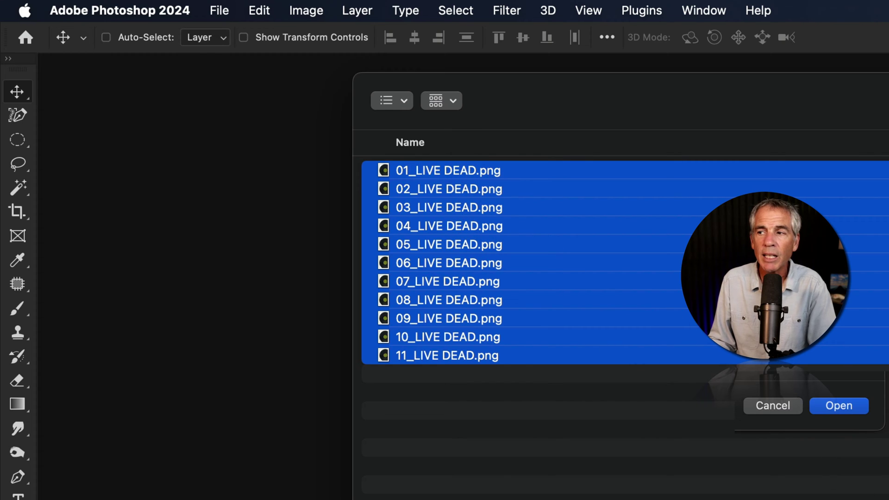
click(847, 404)
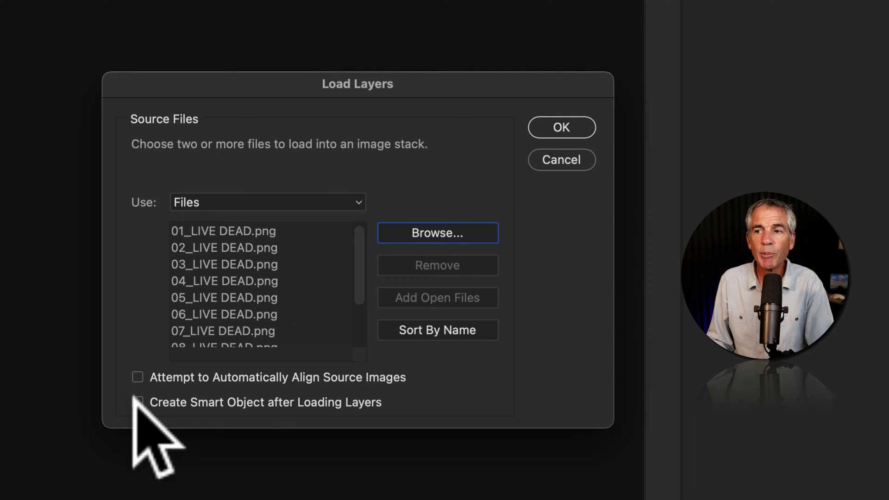
- Confirm the Load Layers dialog so the eleven PNGs stack as layers in Untitled-1
click(577, 132)
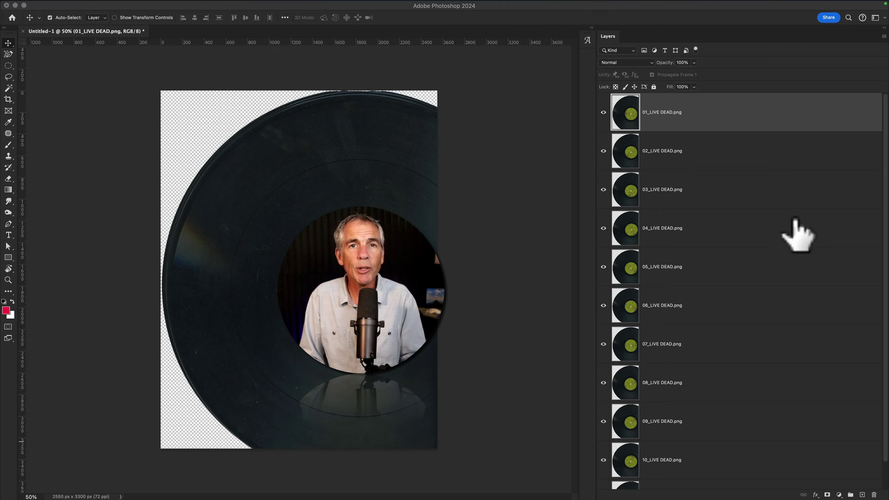
- Select all eleven layers from 01_LIVE DEAD.png to 11 and bring up Layer > Arrange
click(688, 116)
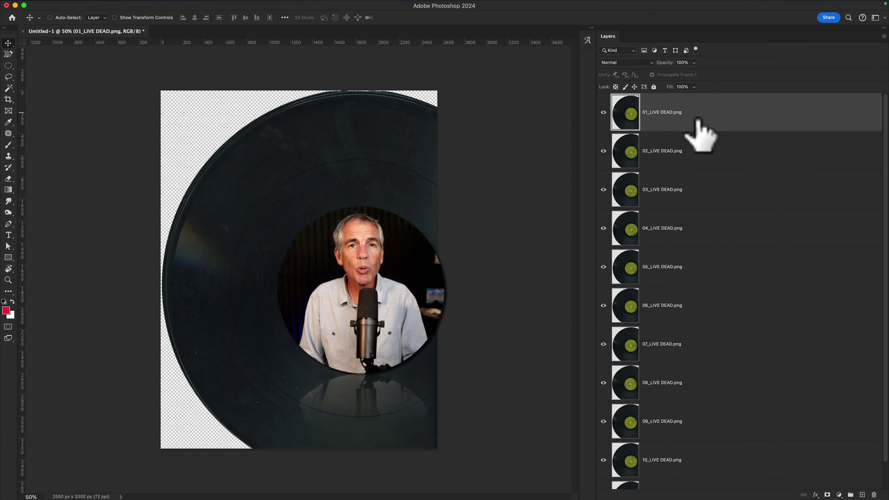
scroll(727, 195, down, 2)
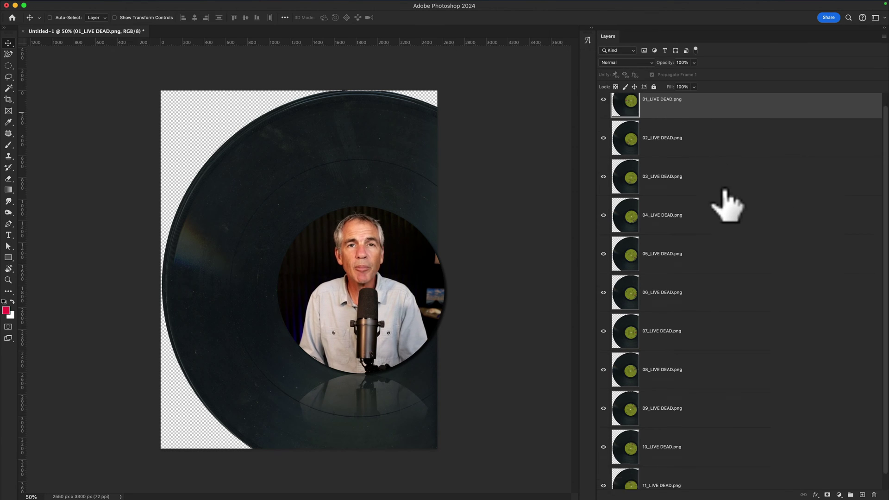
shift+click(687, 474)
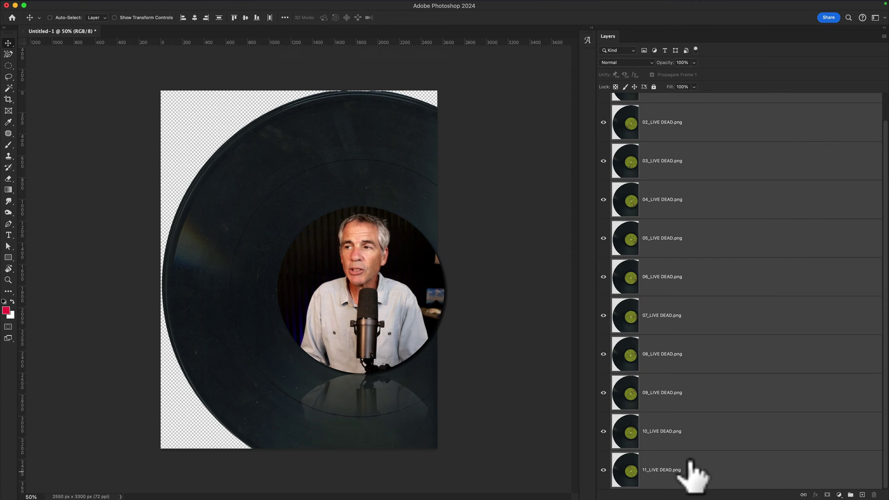
scroll(729, 268, up, 2)
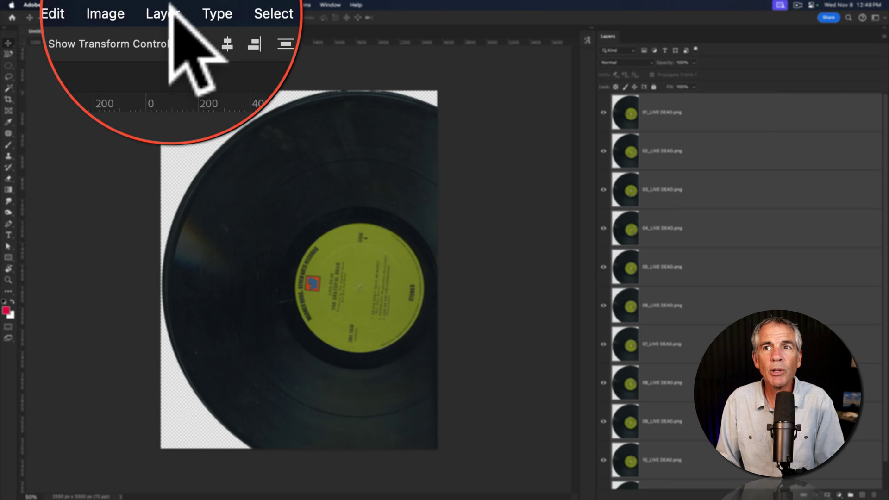
click(167, 5)
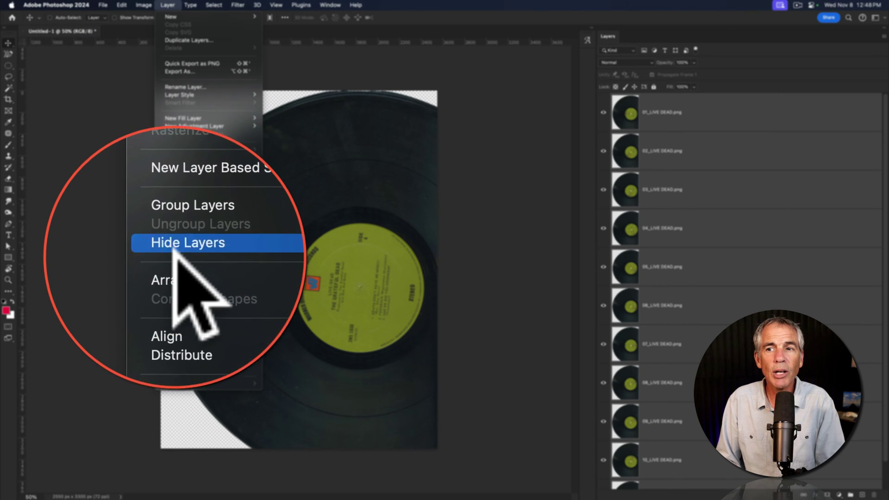
mouse_move(175, 267)
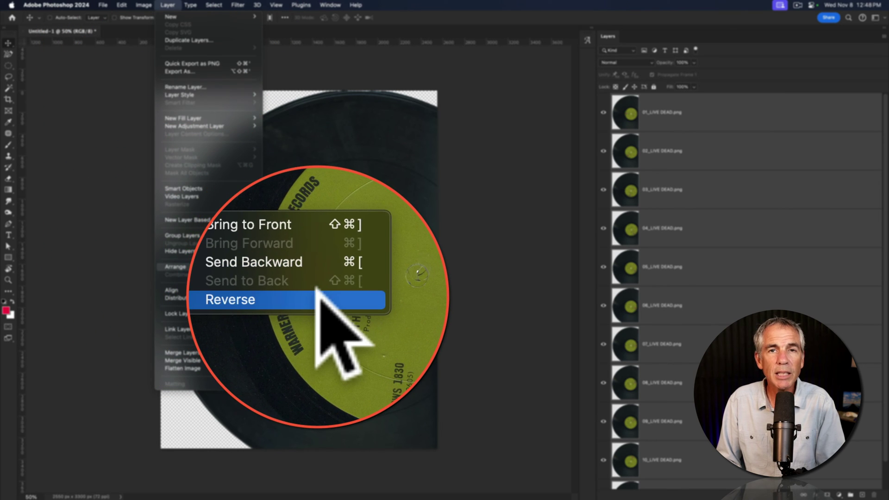
click(319, 299)
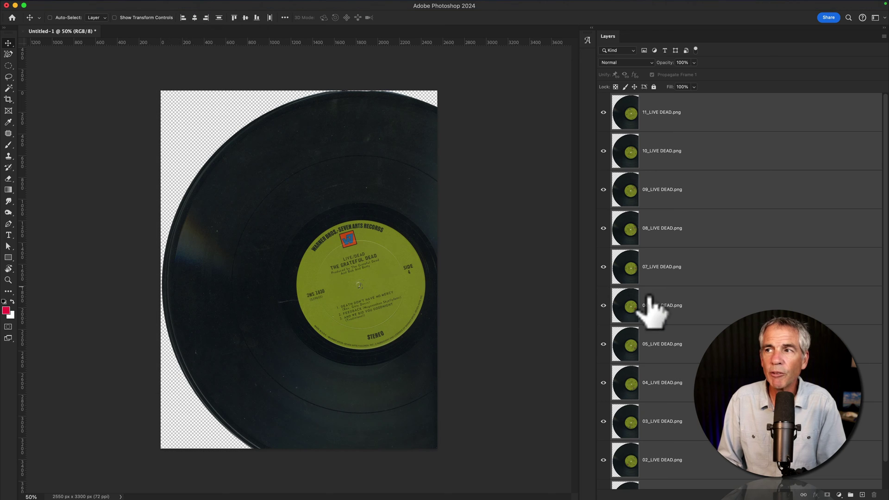
click(706, 339)
click(677, 471)
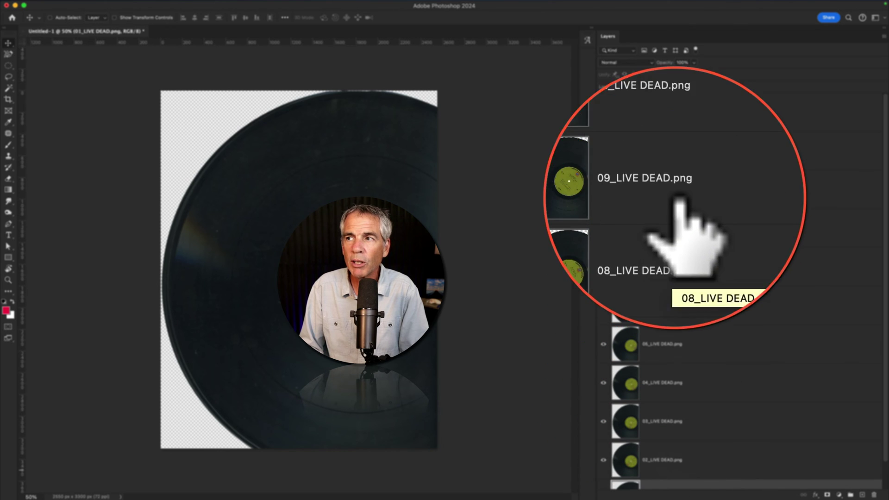
scroll(667, 118, up, 1)
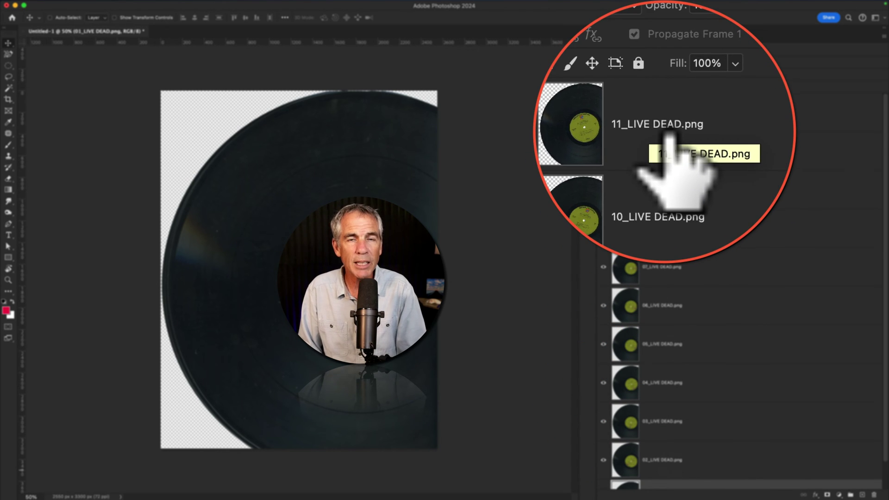
click(740, 316)
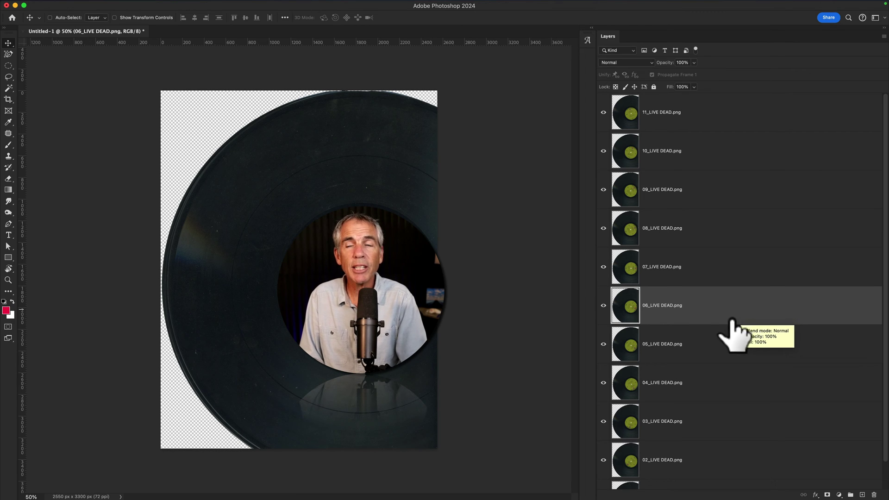
super+click(666, 220)
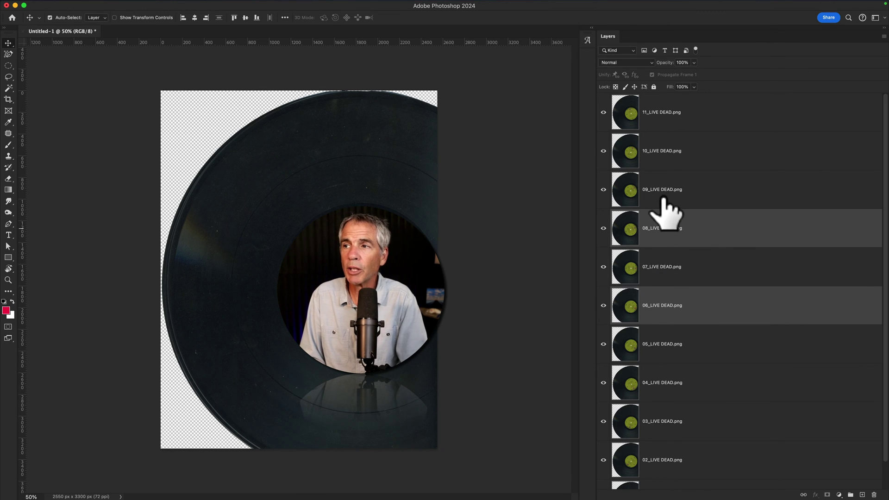
super+click(669, 156)
super+click(671, 119)
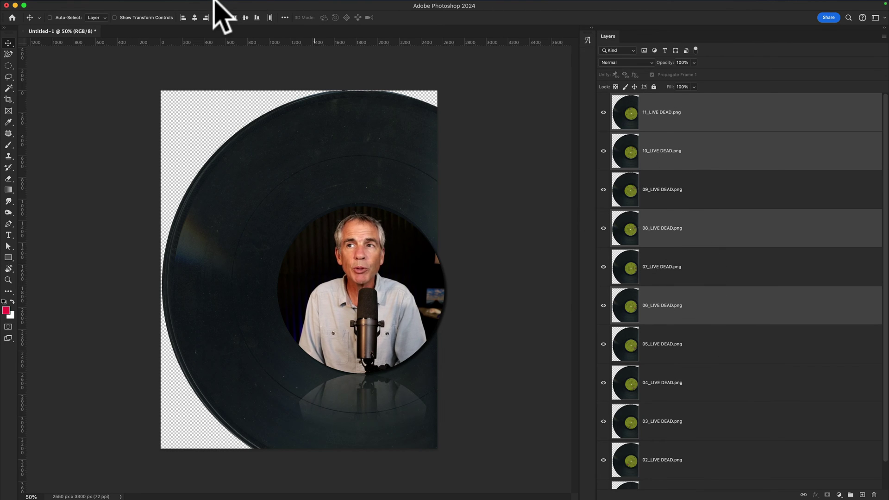
click(169, 4)
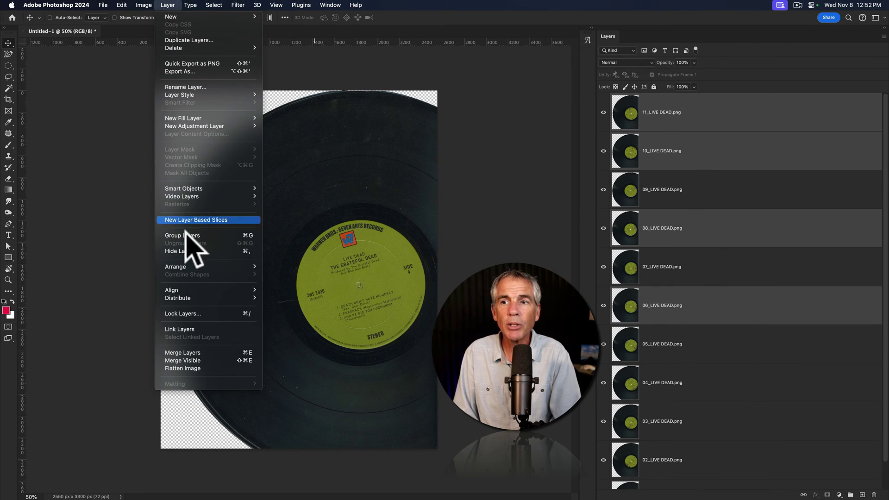
mouse_move(185, 266)
click(306, 298)
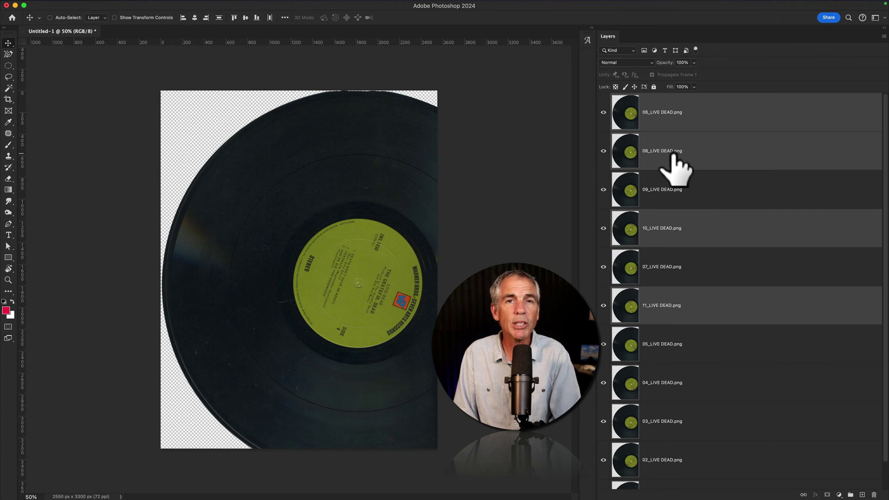
key(ctrl+z)
scroll(685, 463, down, 2)
- Select only layer 01_LIVE DEAD.png, show Window > Timeline, and create a frame animation
click(687, 470)
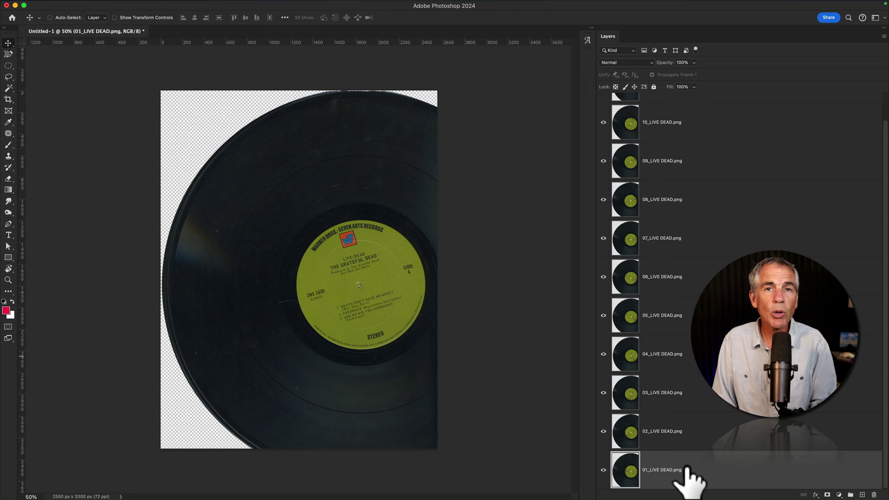
scroll(686, 463, up, 2)
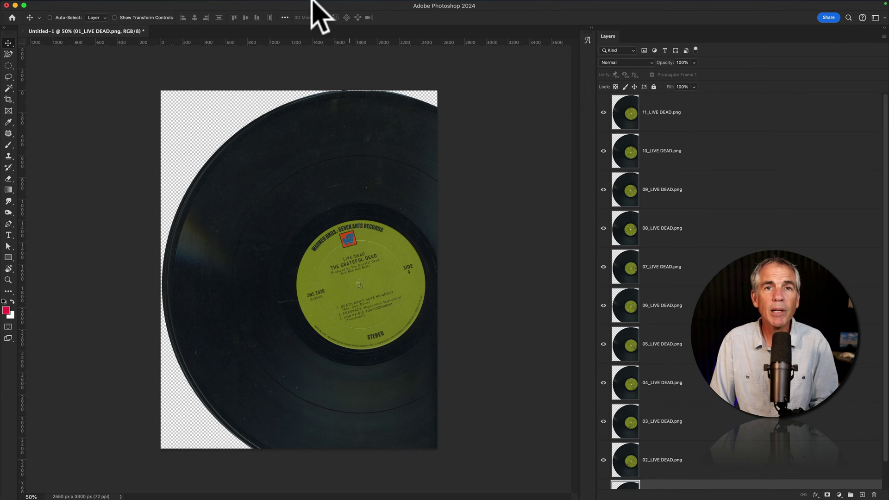
mouse_move(241, 2)
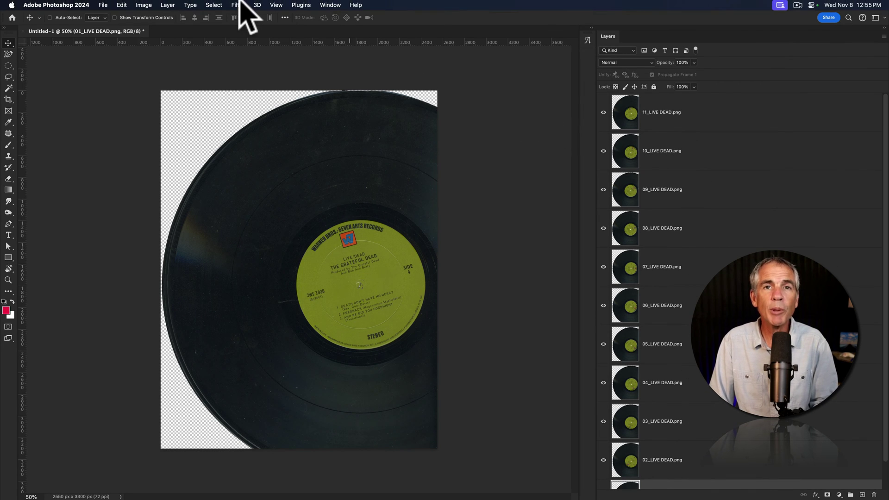
click(340, 4)
click(343, 283)
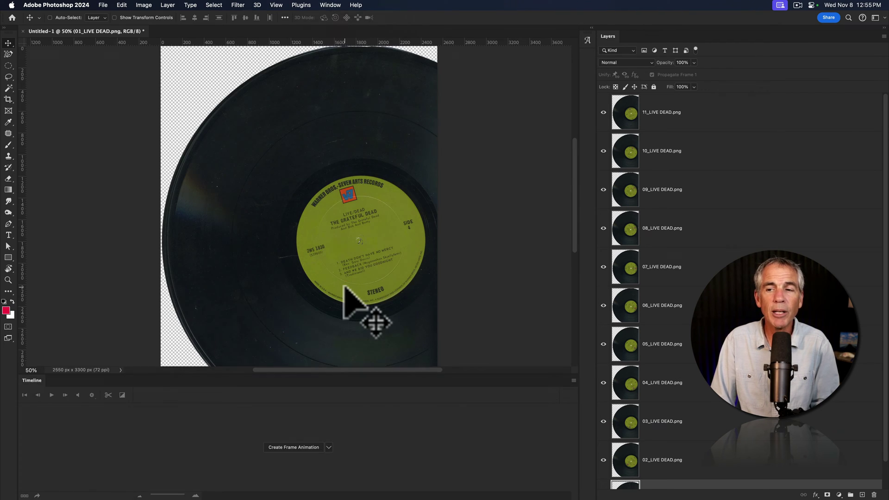
click(329, 448)
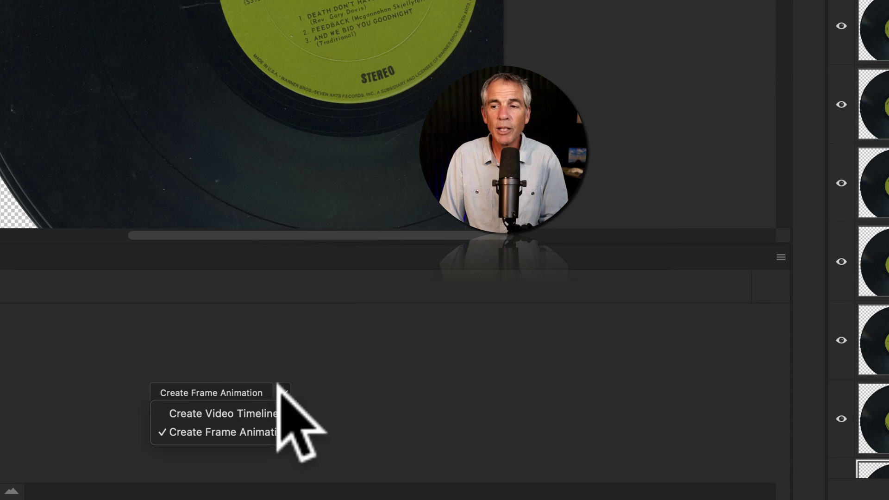
click(286, 428)
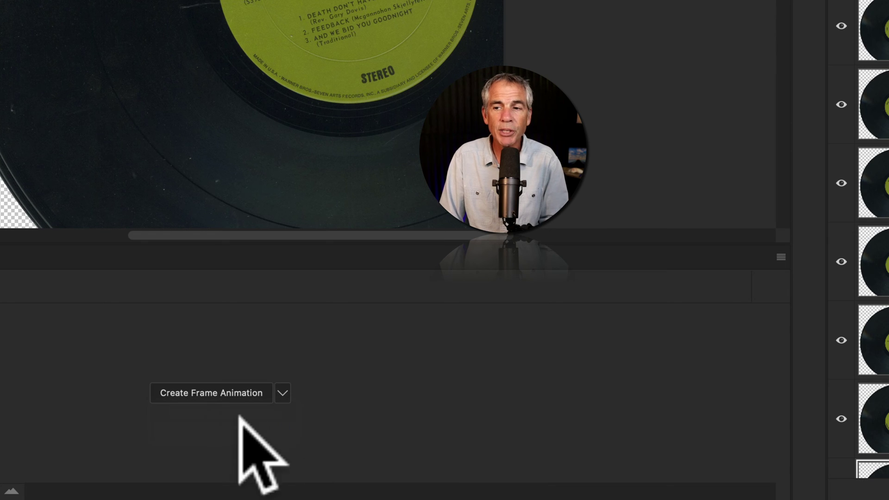
click(209, 392)
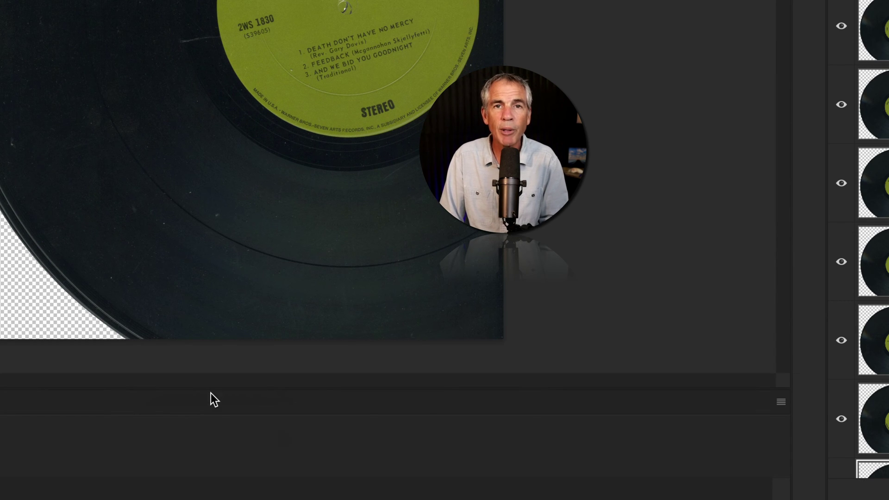
- Apply Make Frames From Layers, check frame 11, then return to frame 1 with layer 01
click(781, 402)
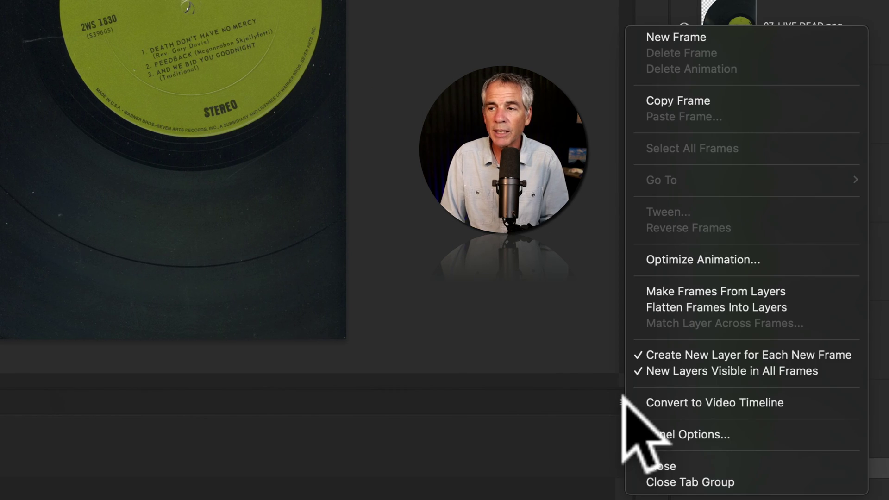
click(799, 290)
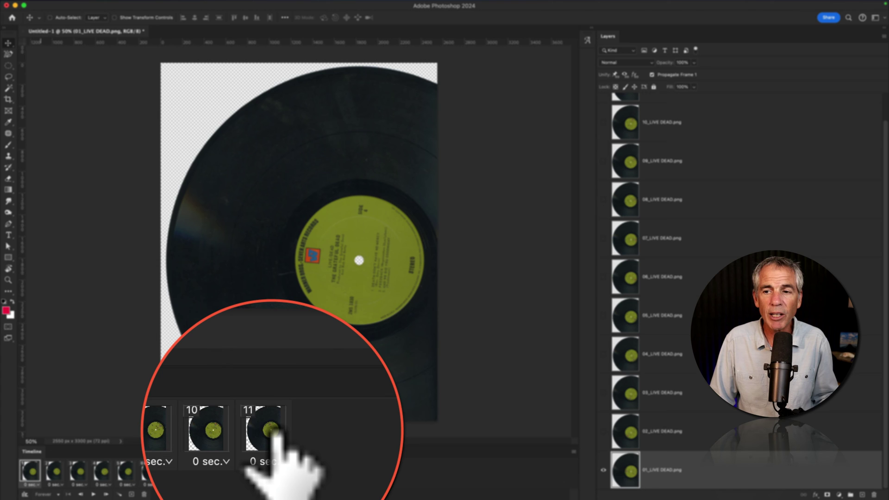
click(269, 470)
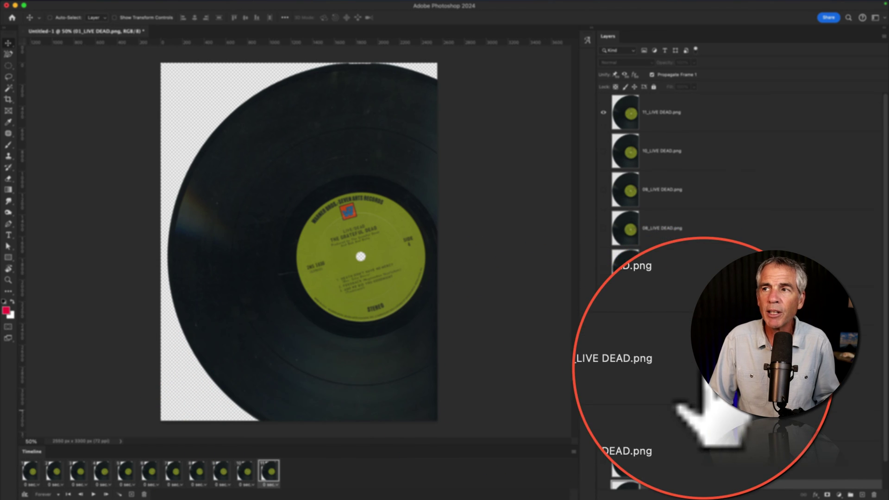
scroll(666, 139, up, 2)
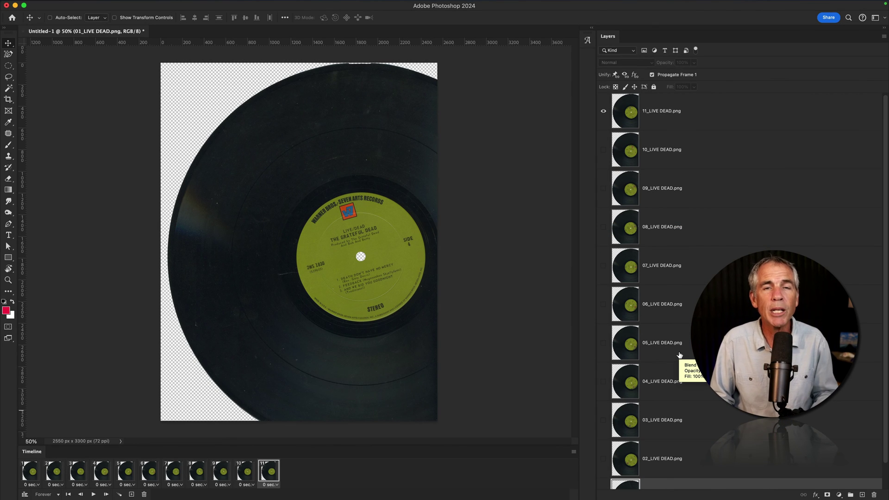
click(666, 482)
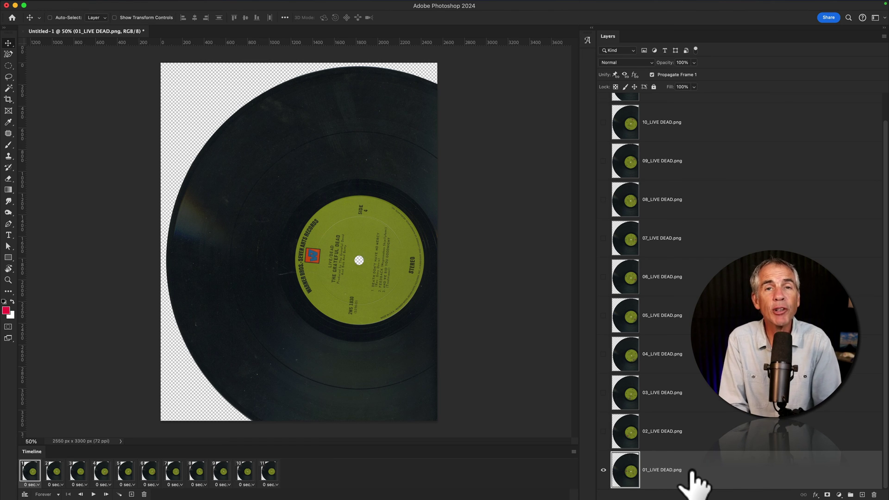
scroll(677, 187, up, 2)
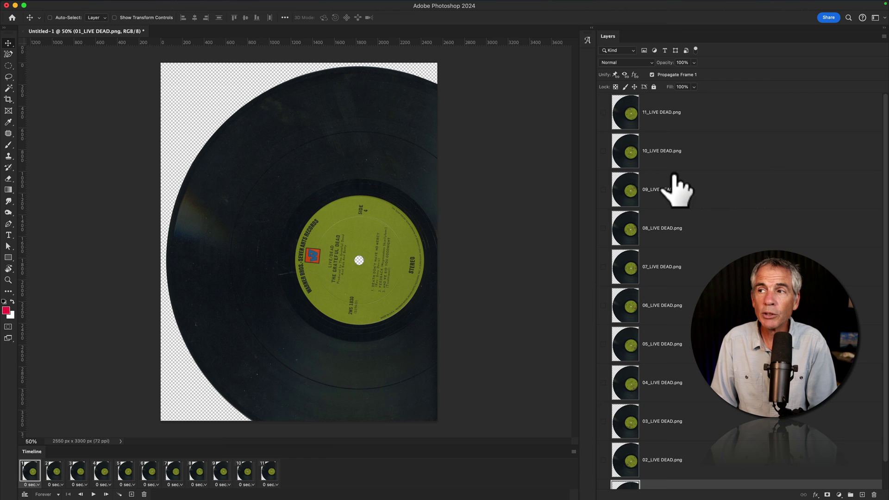
- Select all eleven layers and apply Layer > Arrange > Reverse, putting 01_LIVE DEAD.png on top
shift+click(667, 116)
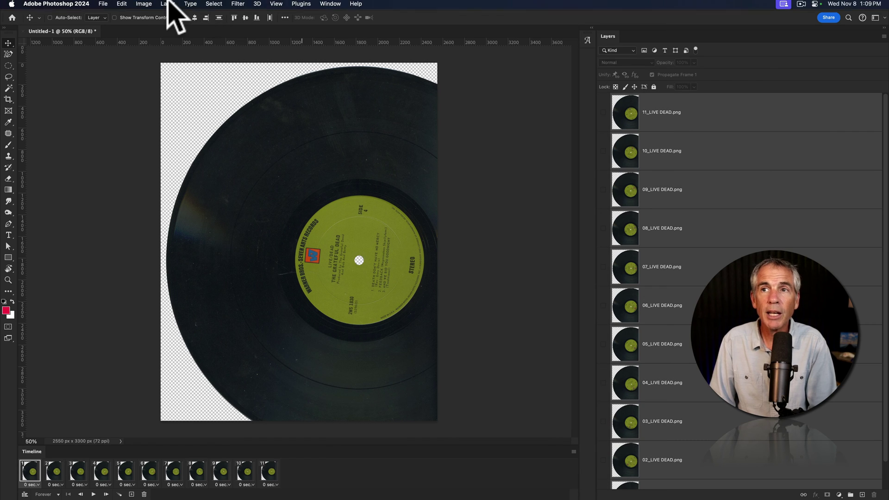
click(168, 5)
mouse_move(189, 267)
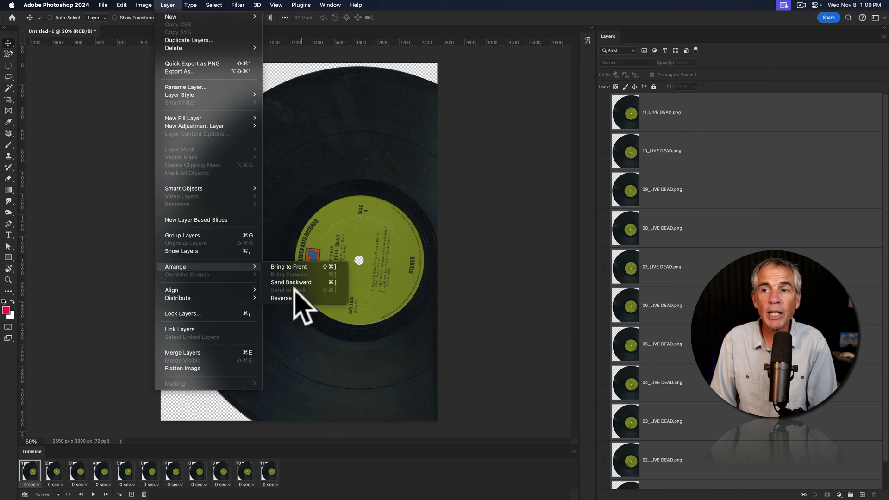
click(321, 299)
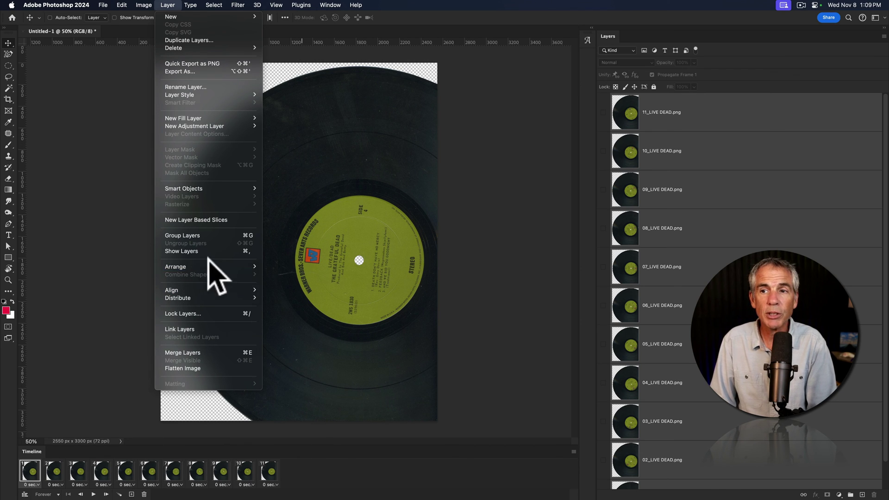
click(289, 298)
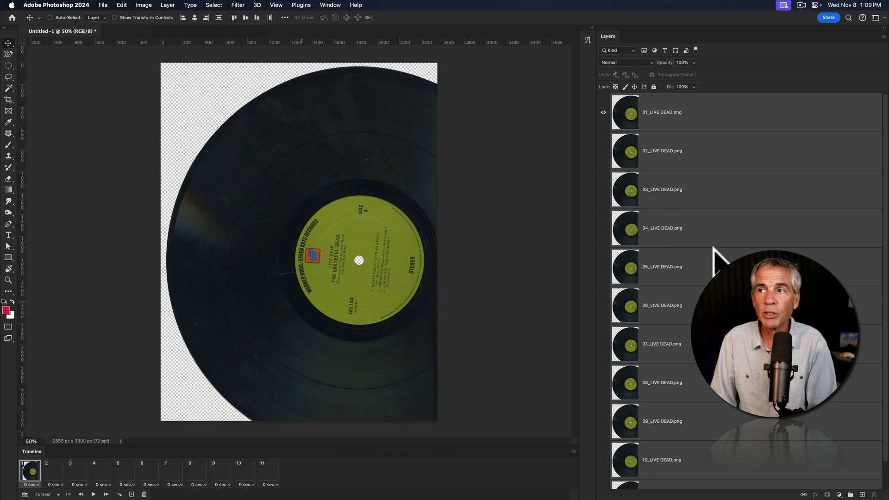
scroll(693, 475, down, 2)
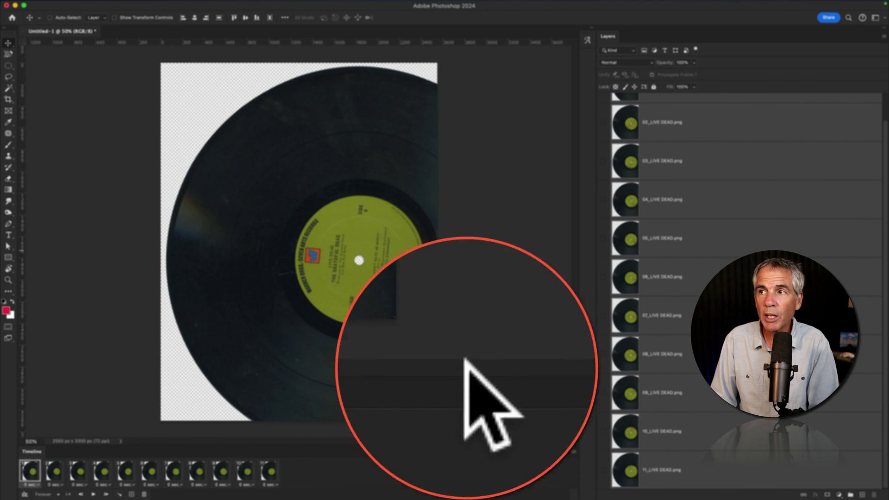
scroll(639, 139, up, 2)
click(640, 120)
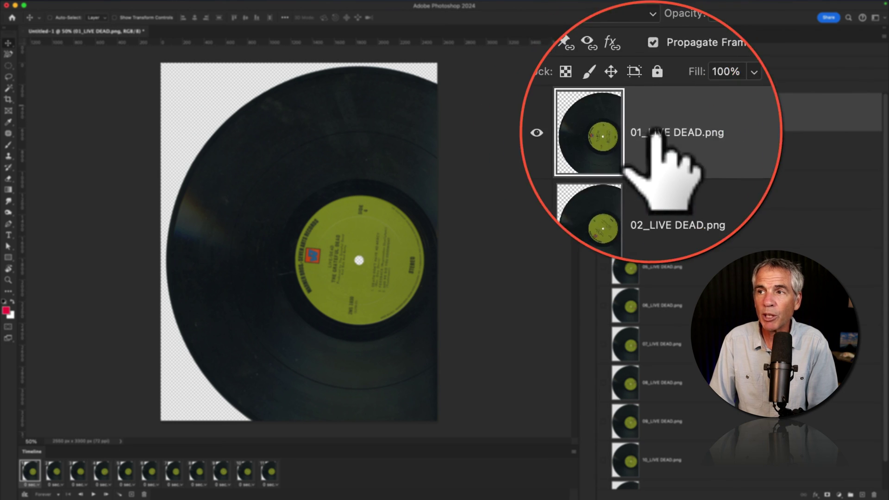
click(270, 473)
scroll(655, 476, down, 2)
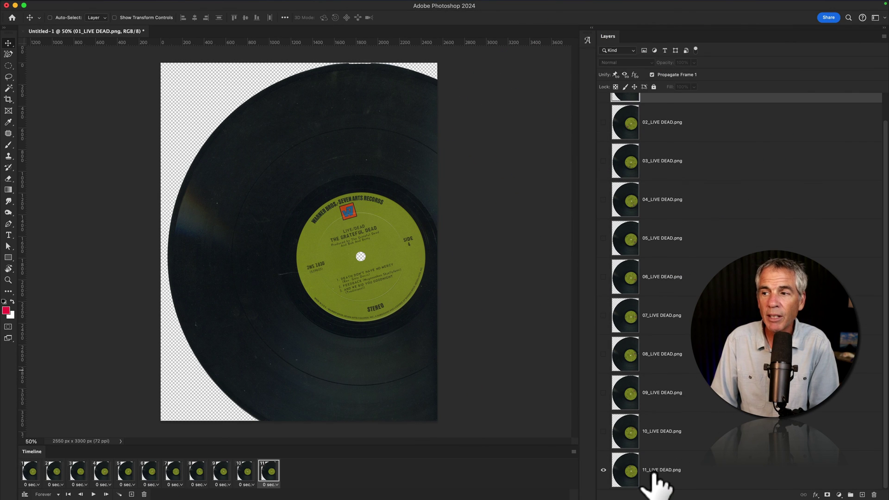
click(623, 479)
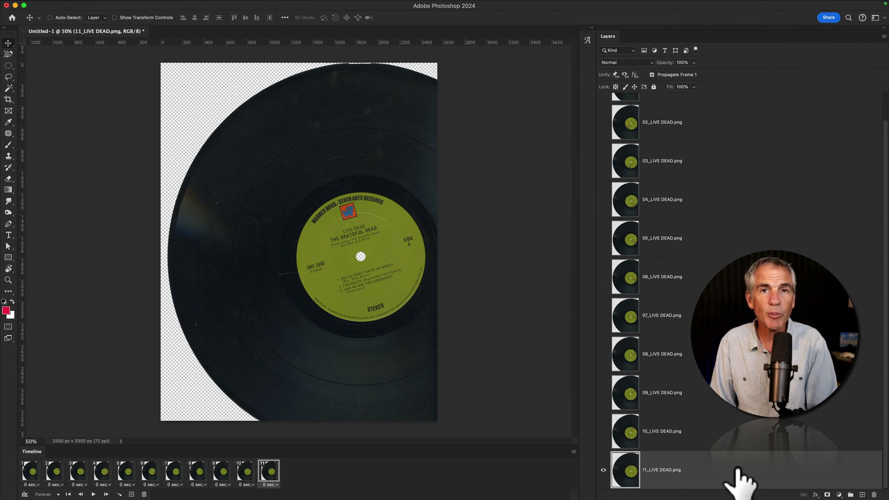